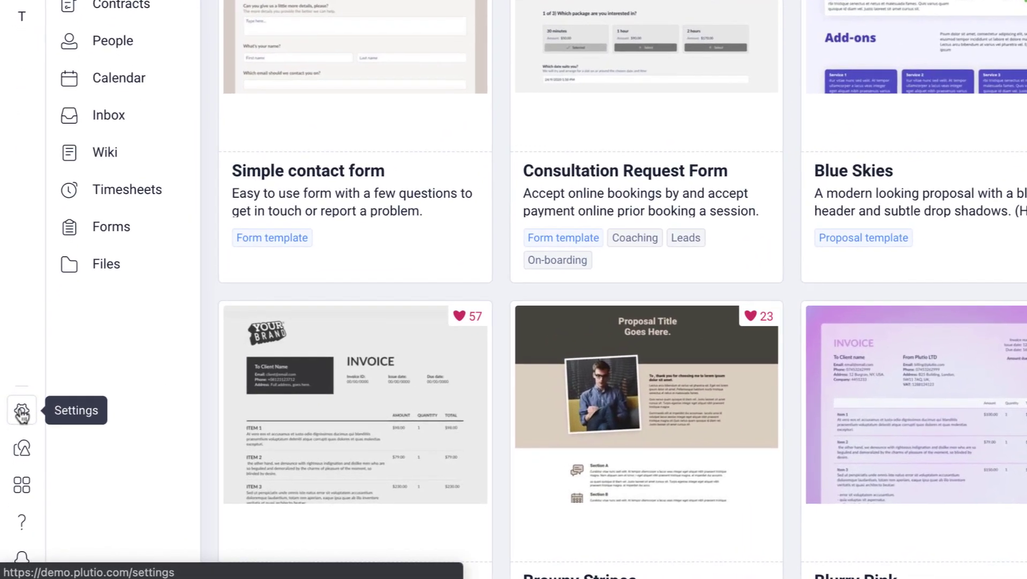
Open the Templates page in workspace Settings to view the templates collection
left_click(16, 455)
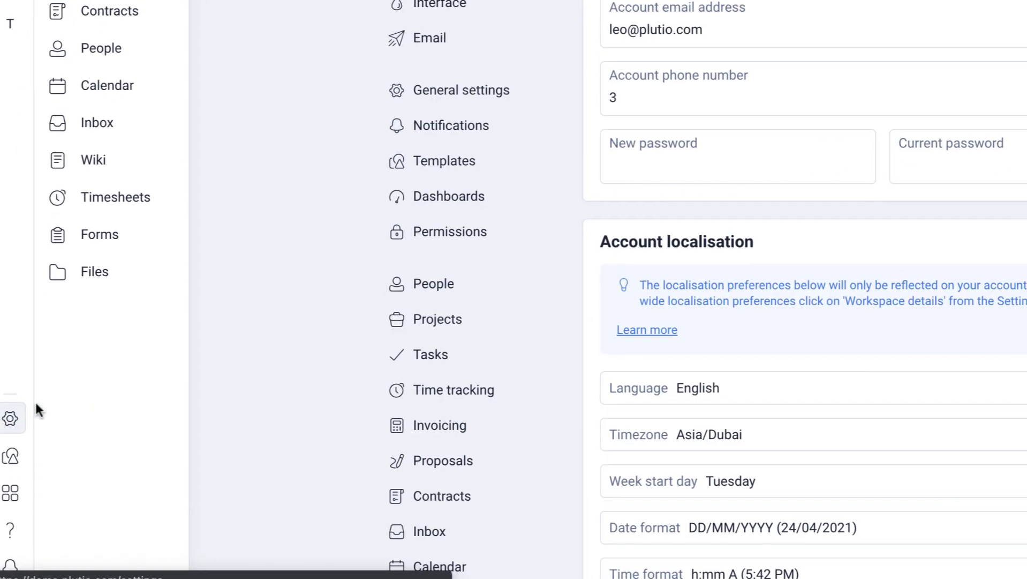
left_click(252, 319)
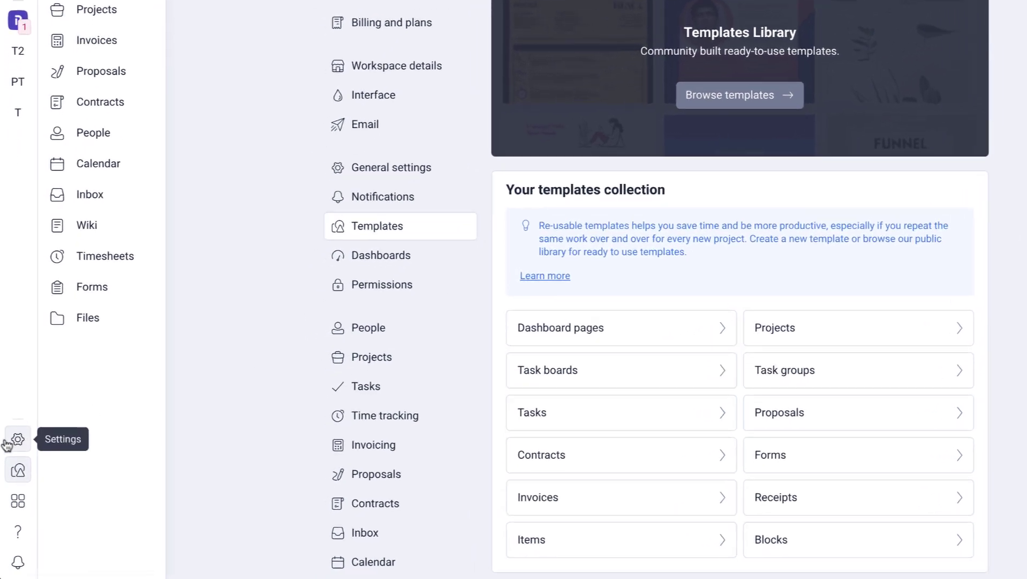
In Settings > Templates > Proposals, create a template from the Grow your business with Plutio proposal
left_click(15, 454)
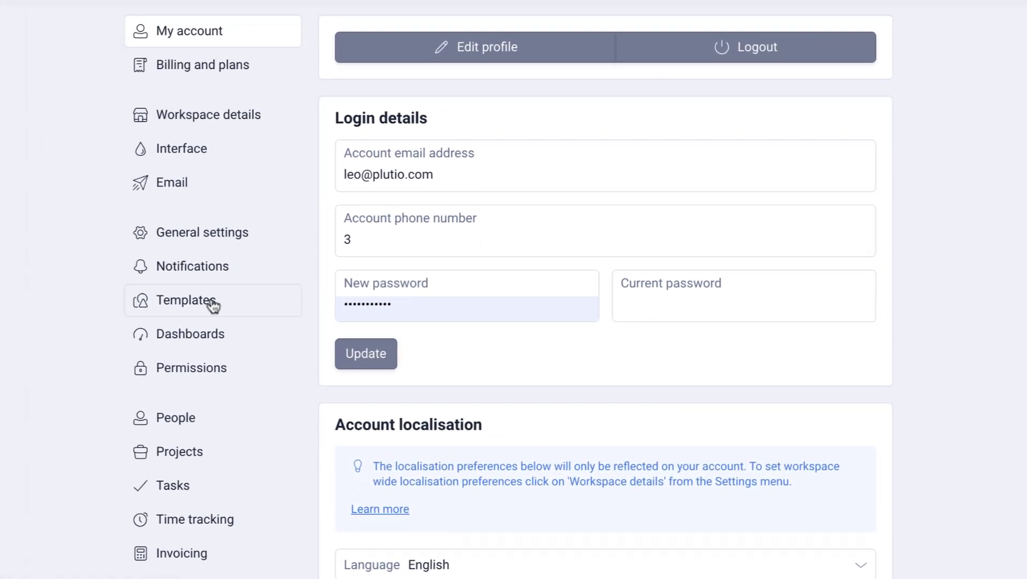
left_click(460, 174)
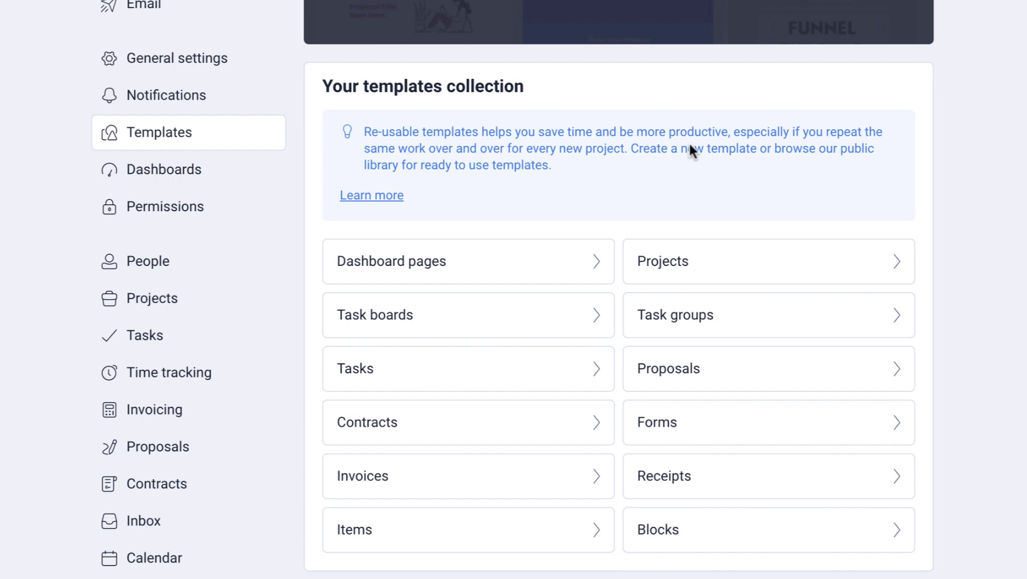
left_click(696, 377)
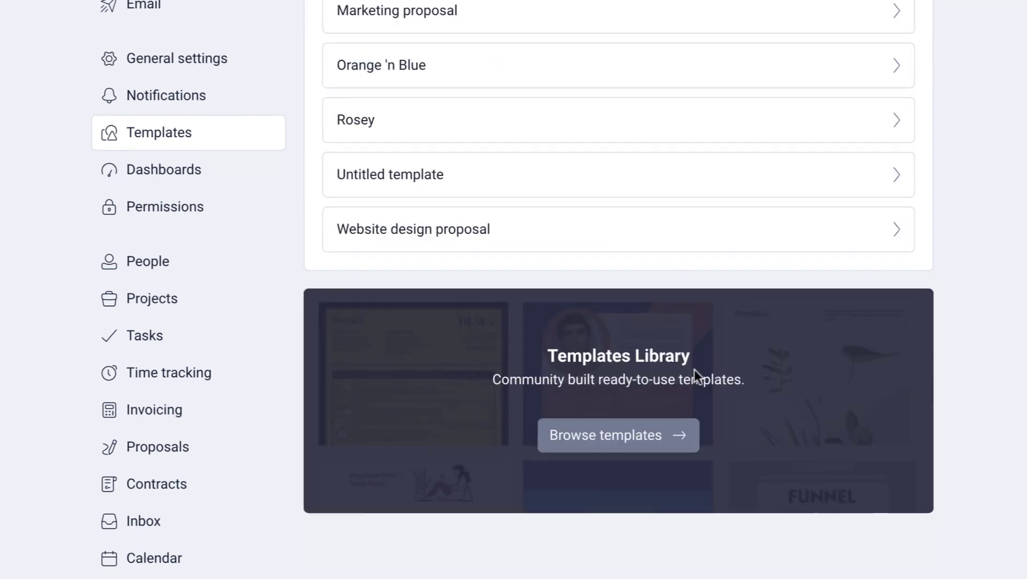
scroll(691, 369, "up", 4)
left_click(650, 107)
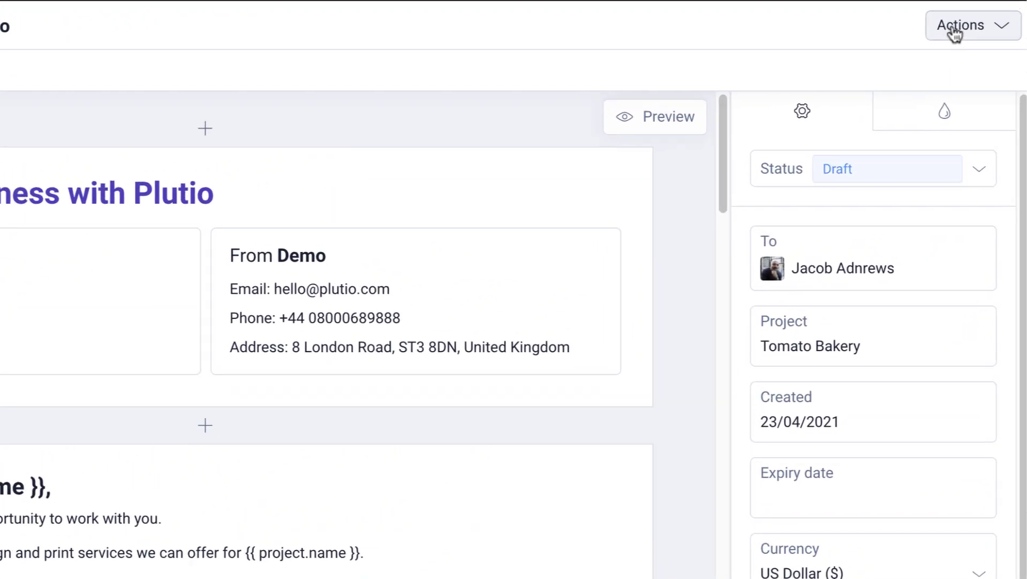
Save the Grow your business with Plutio proposal as a named template from Actions
left_click(977, 16)
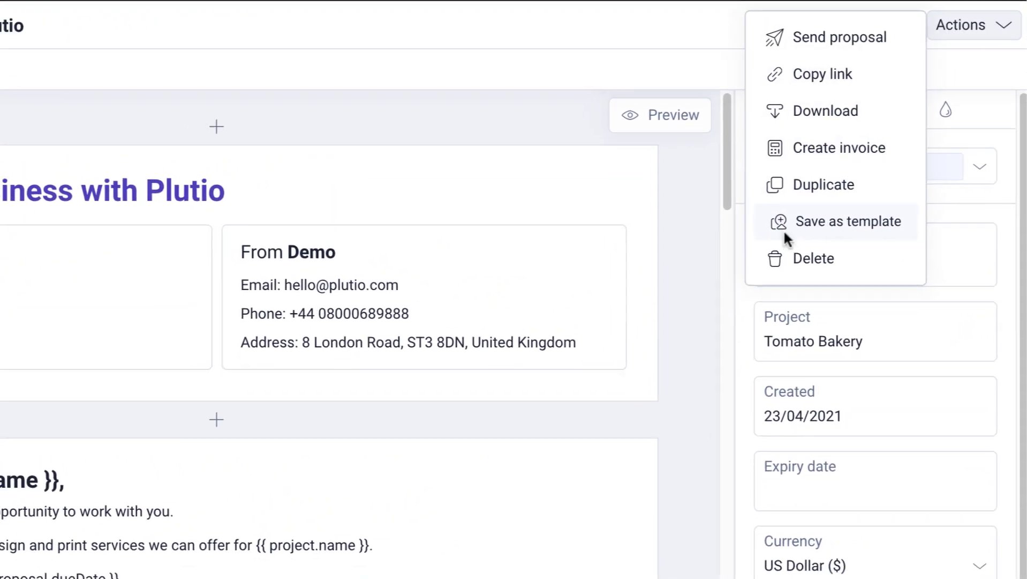
left_click(776, 236)
left_click(618, 253)
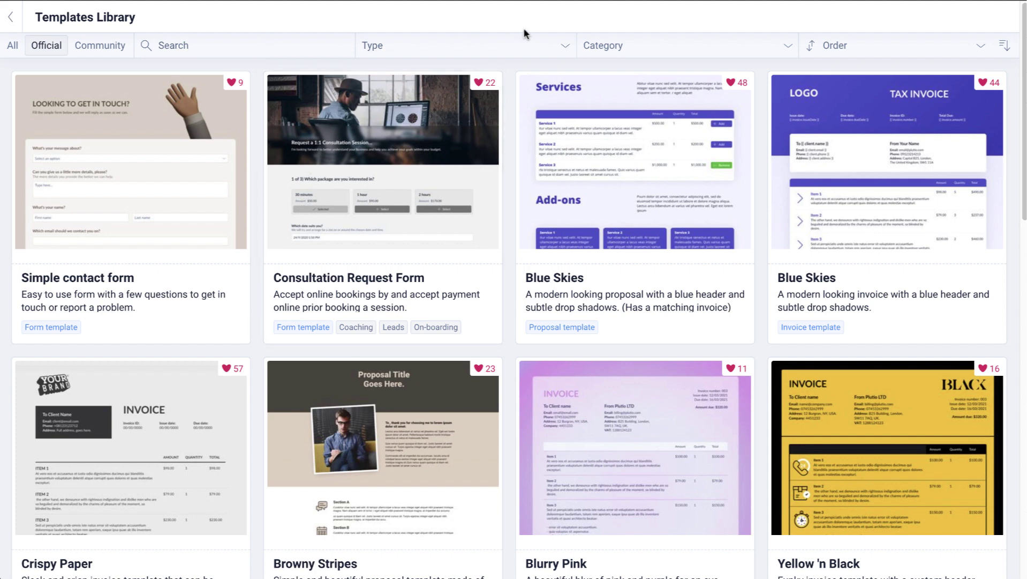
Add the Consultation Request Form library template to the workspace
left_click(419, 203)
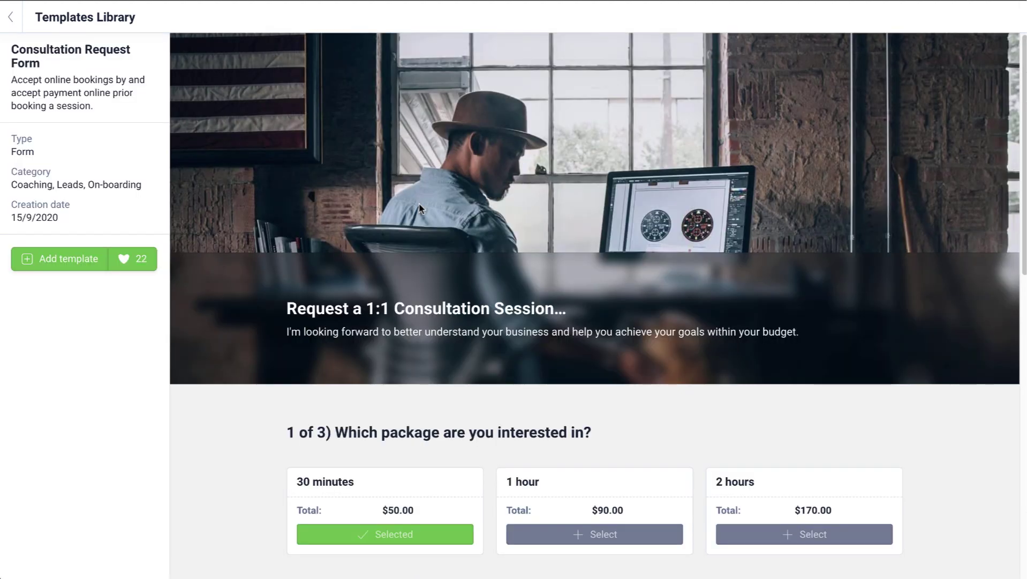
left_click(54, 265)
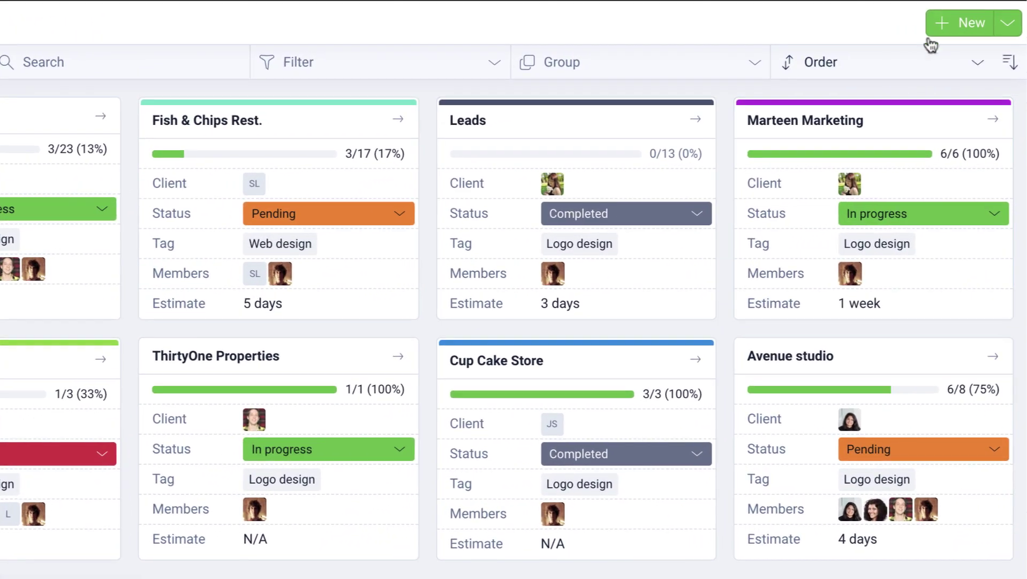
Create a new project based on the Logo design project template
left_click(941, 23)
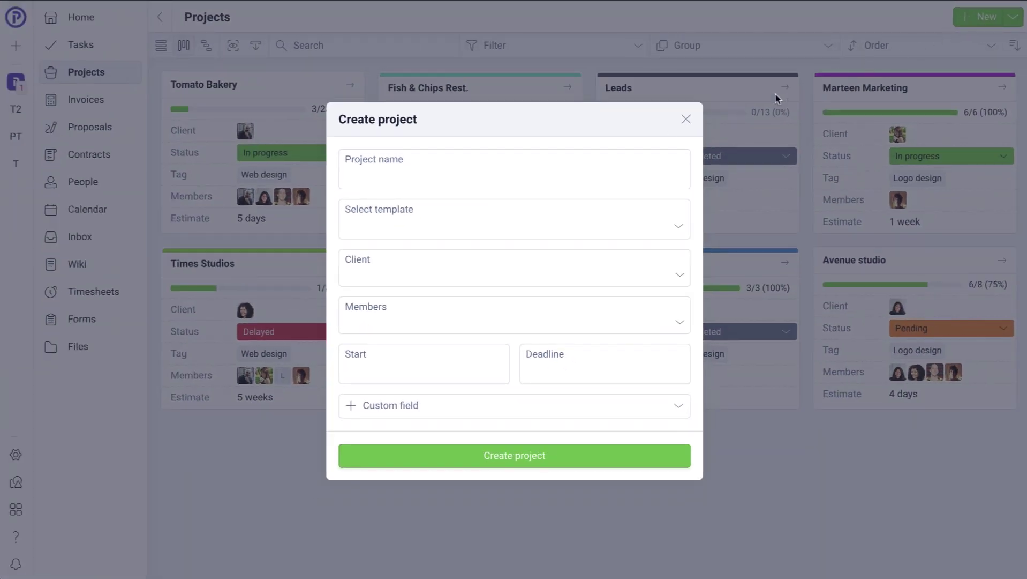
left_click(452, 220)
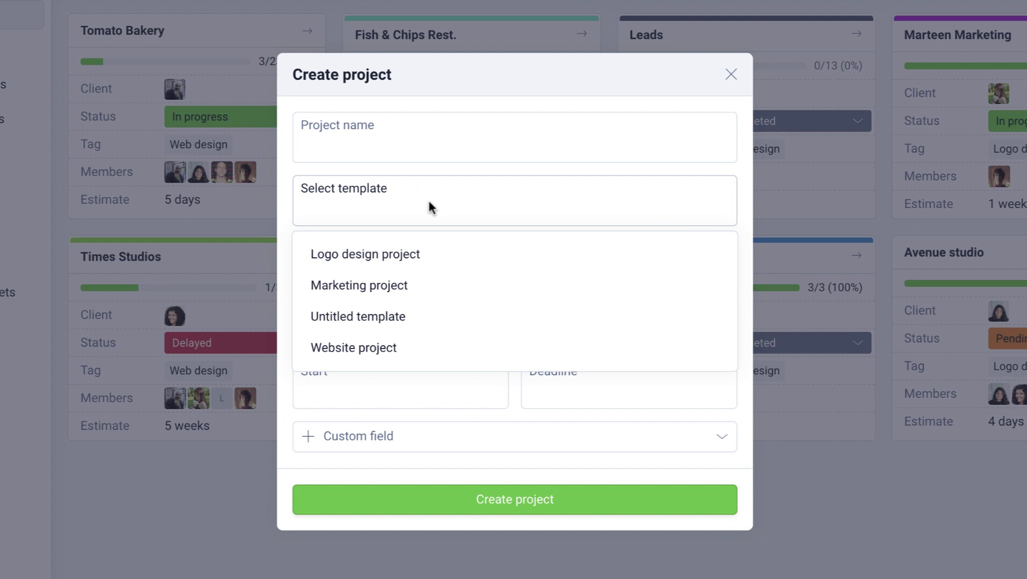
left_click(426, 256)
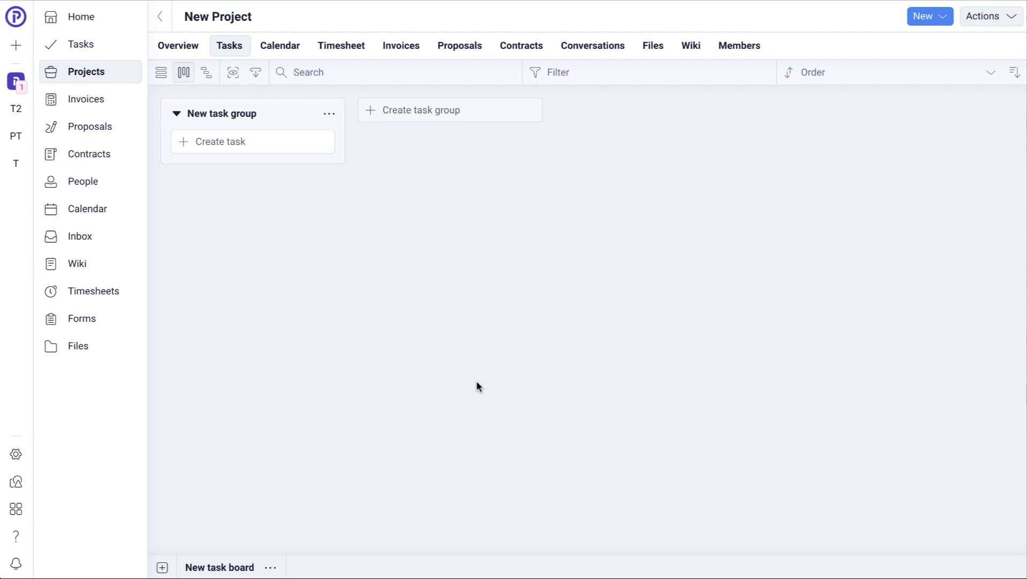
Add a Task group template column with Task 1, Task 2 and Task 3 via /template
left_click(271, 568)
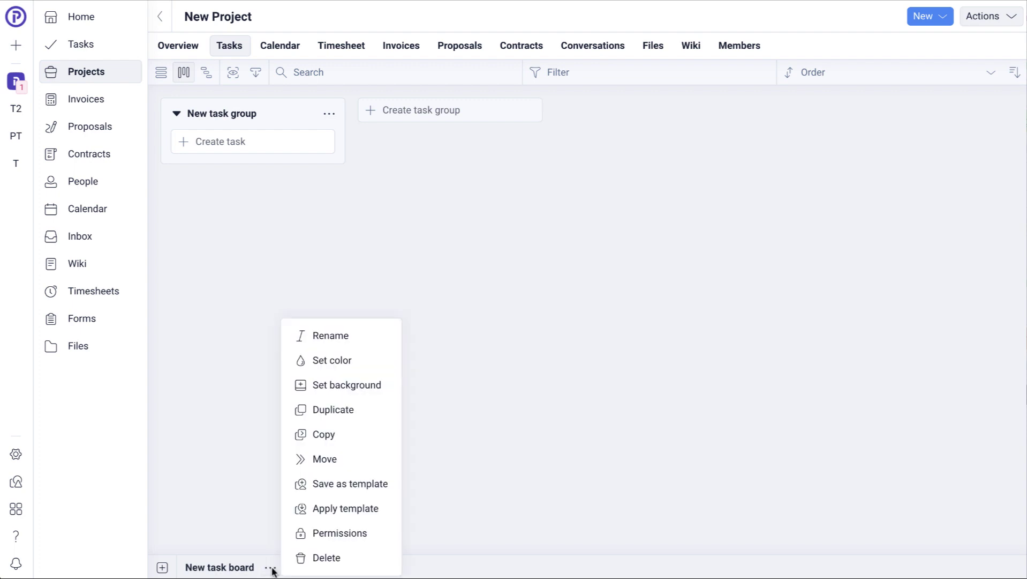
left_click(352, 510)
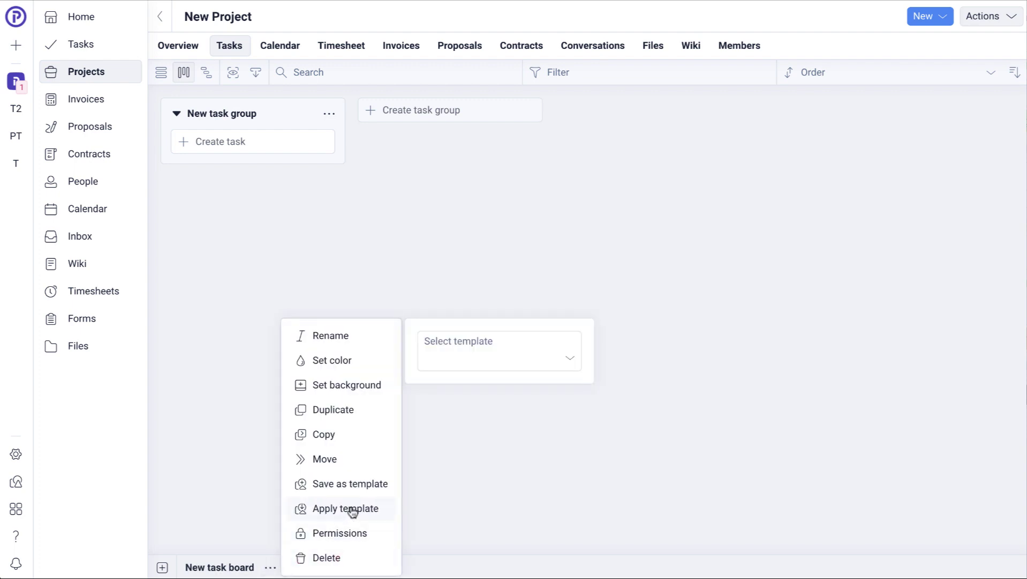
left_click(402, 223)
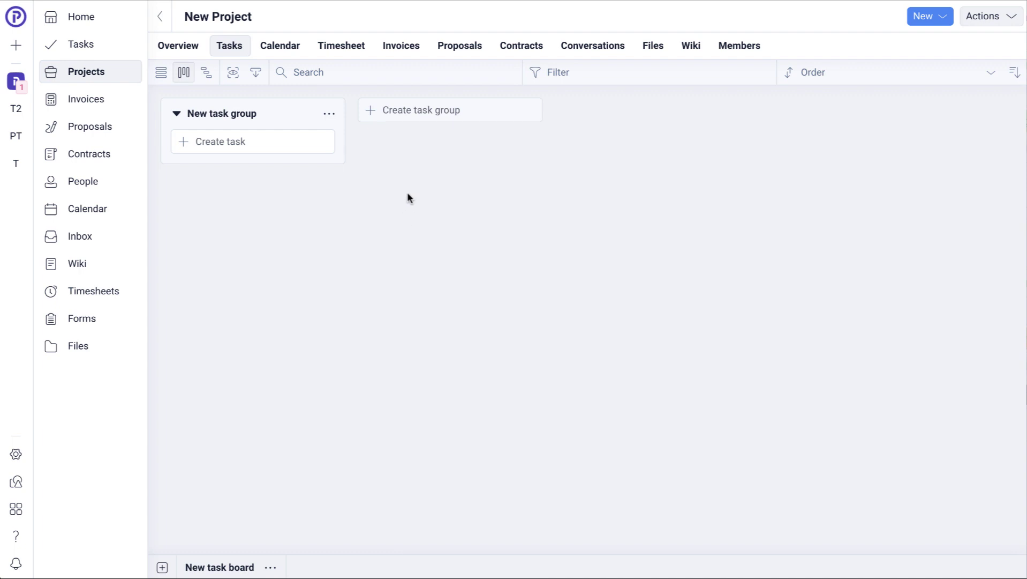
left_click(405, 110)
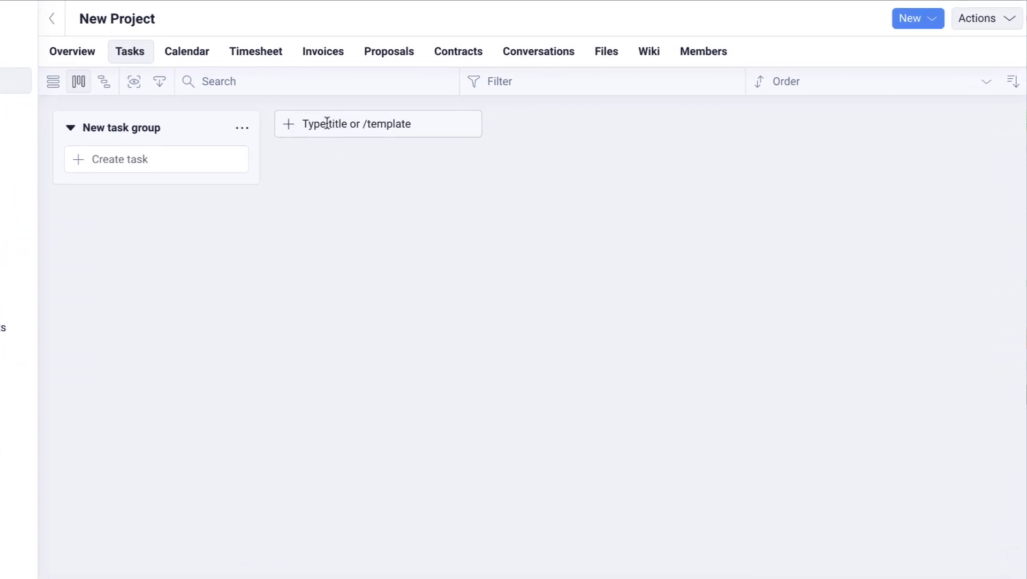
type("/")
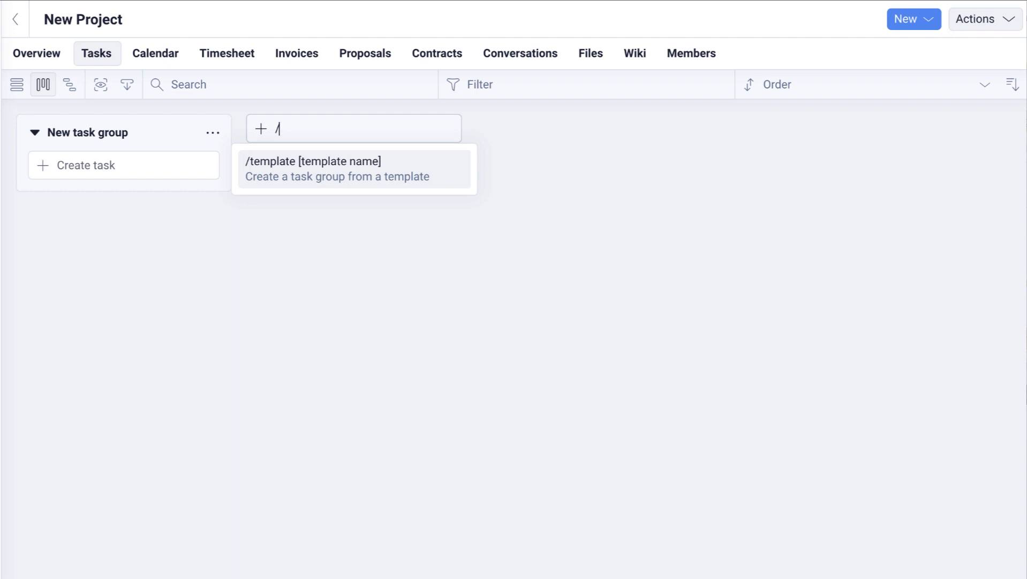
key("Return")
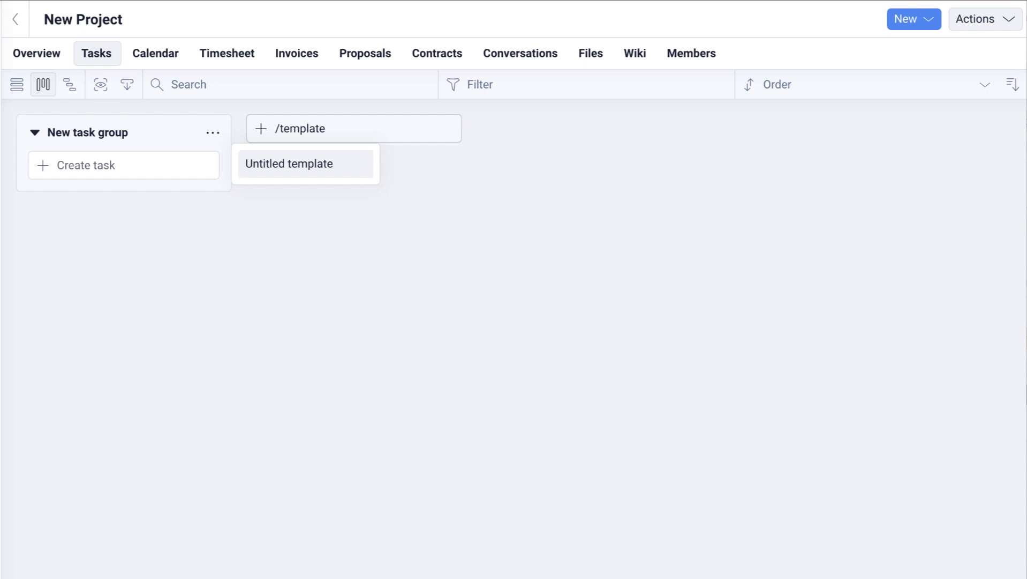
key("Return")
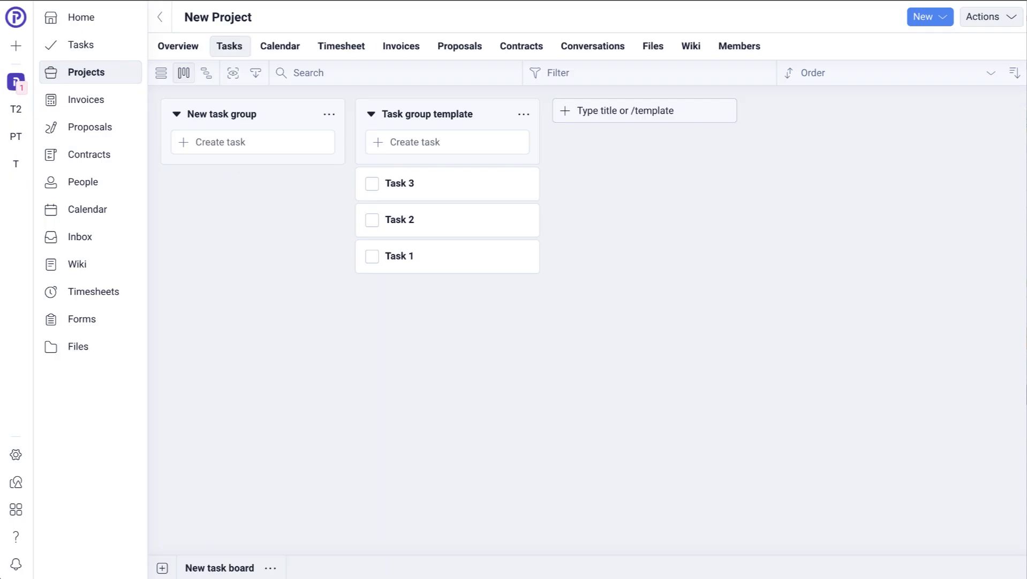
Add a task to New task group from the Design approval template using /template
left_click(236, 137)
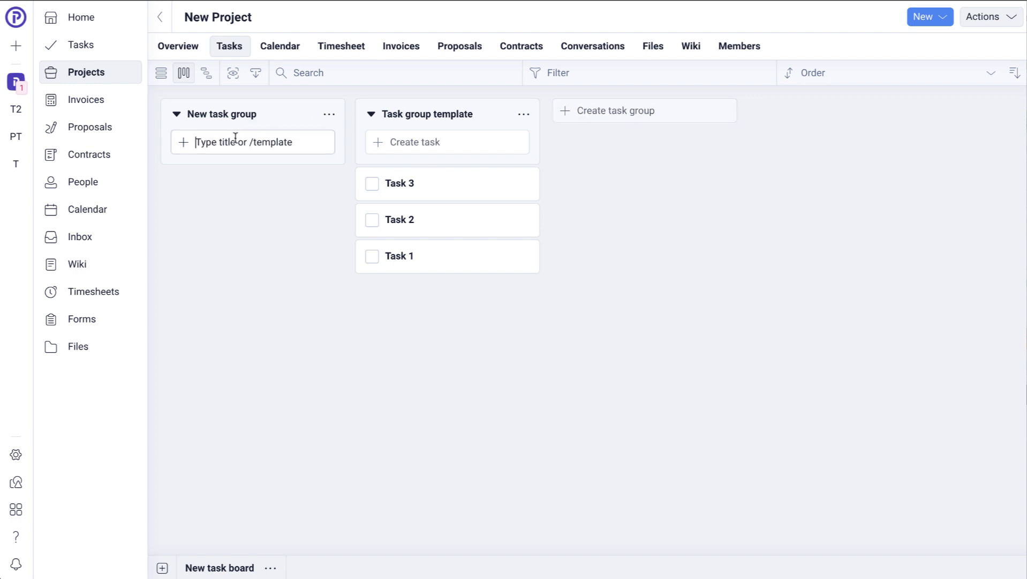
type("/")
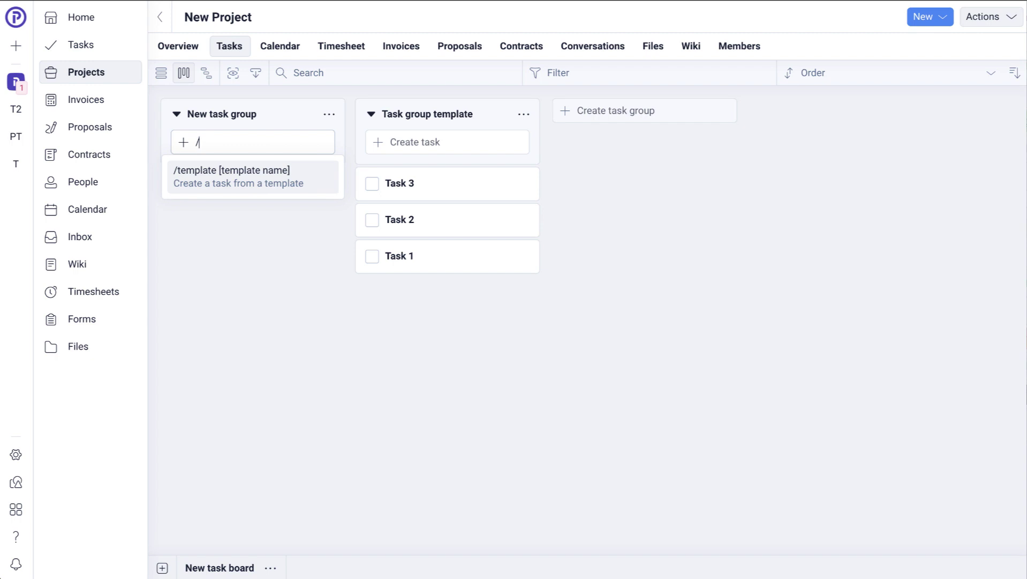
key("Return")
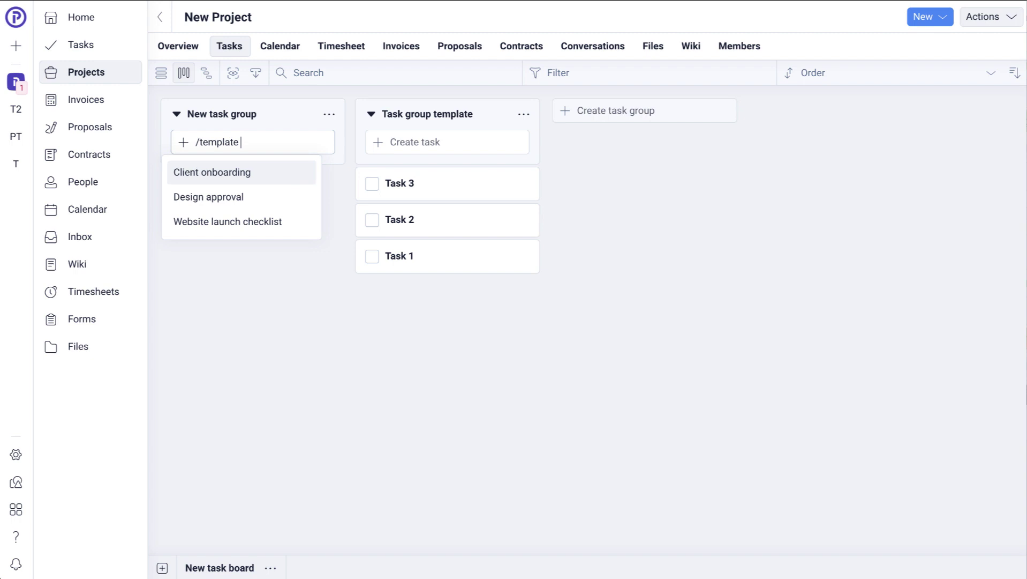
key("Down")
key("Return")
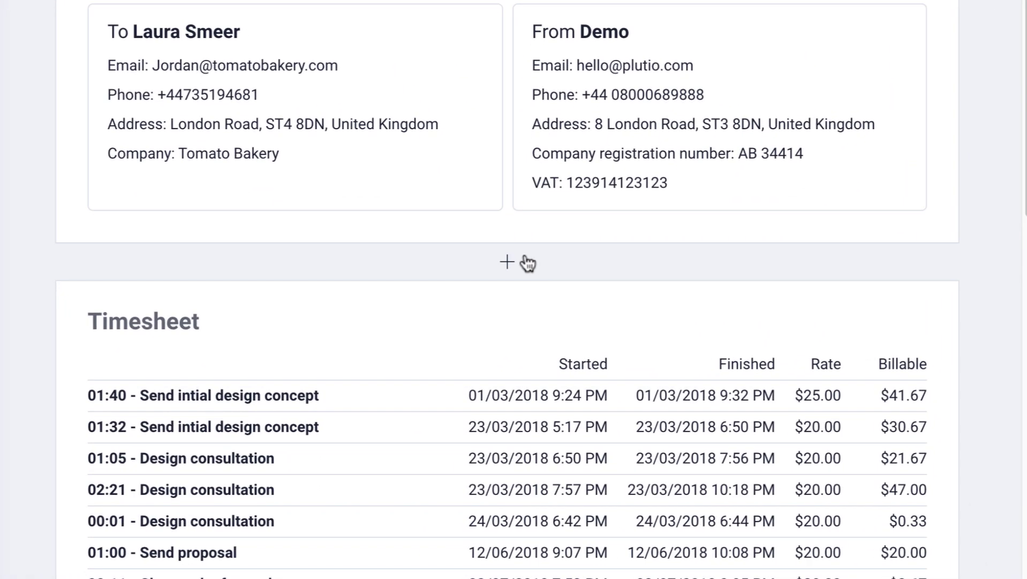
Insert a new Items section into the 50% Deposit - Tomato Bakery invoice
left_click(527, 263)
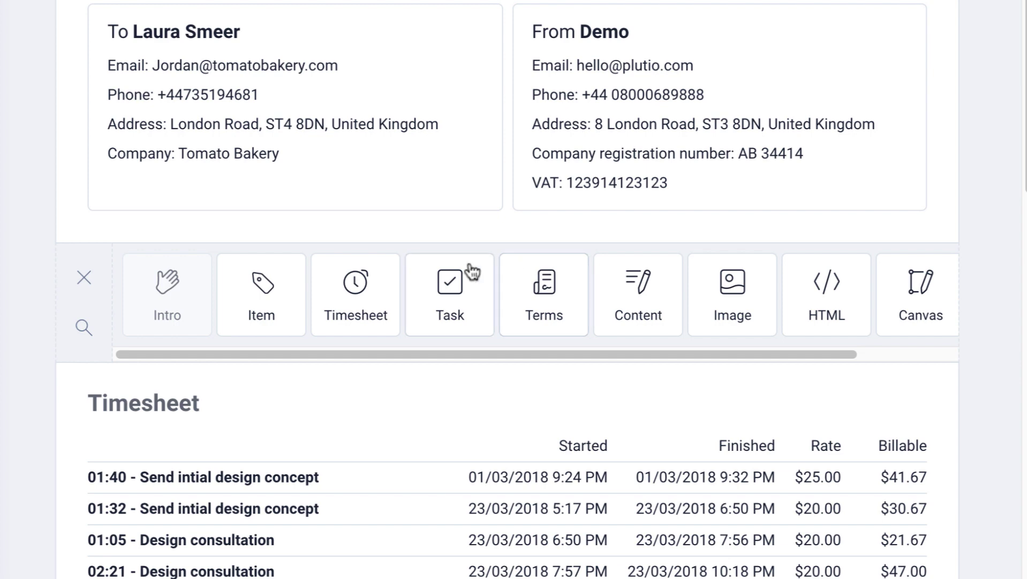
left_click(278, 294)
scroll(279, 464, "down", 3)
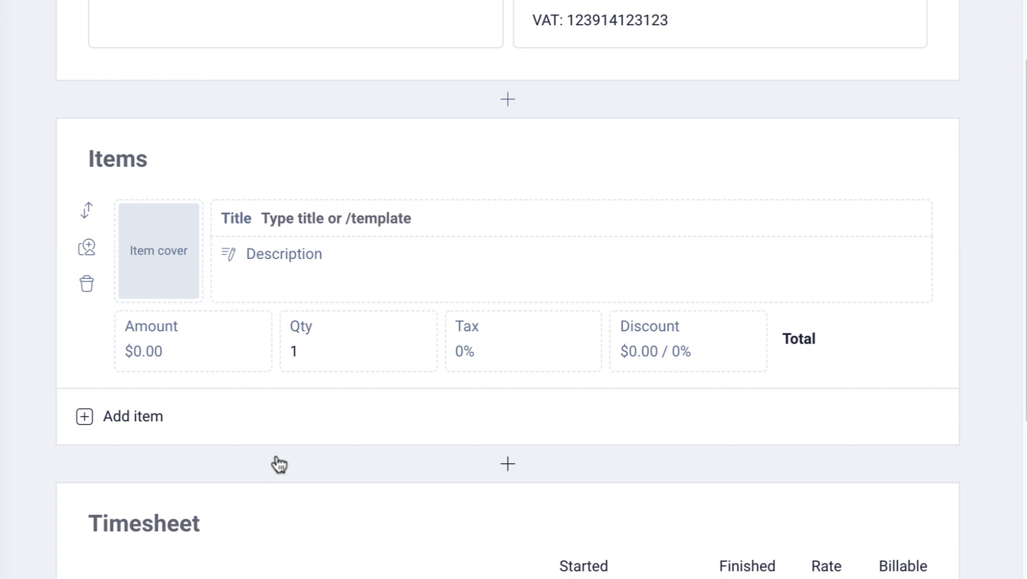
Enter /template as the first item's title to list Website design, Logo design and other item templates
left_click(88, 248)
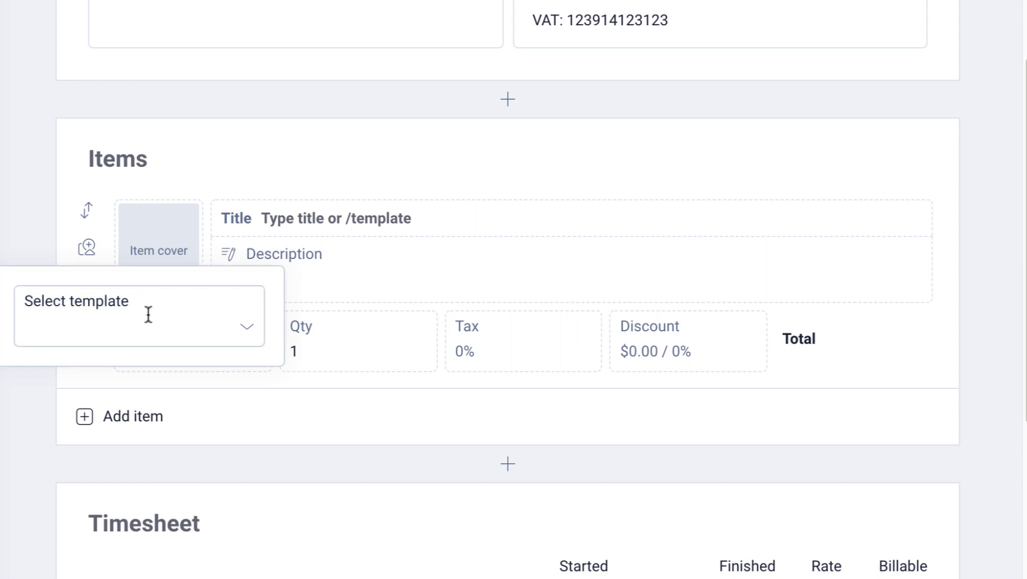
left_click(322, 216)
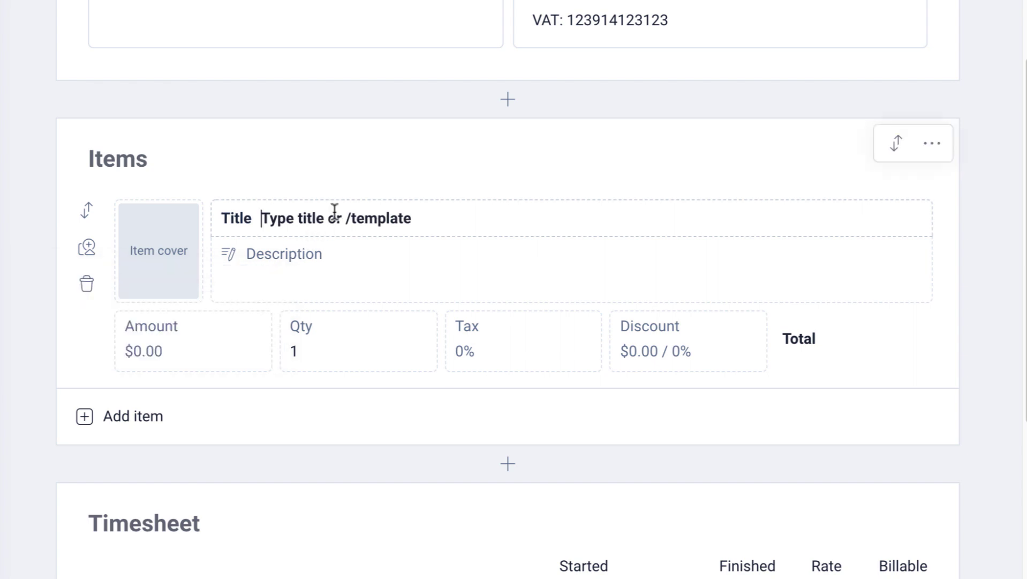
type("/")
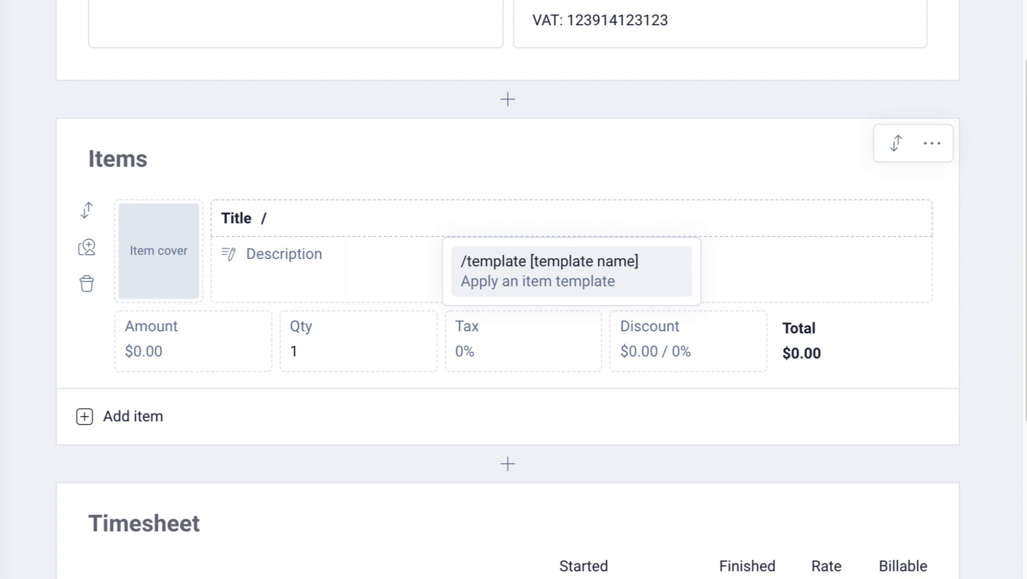
key("Return")
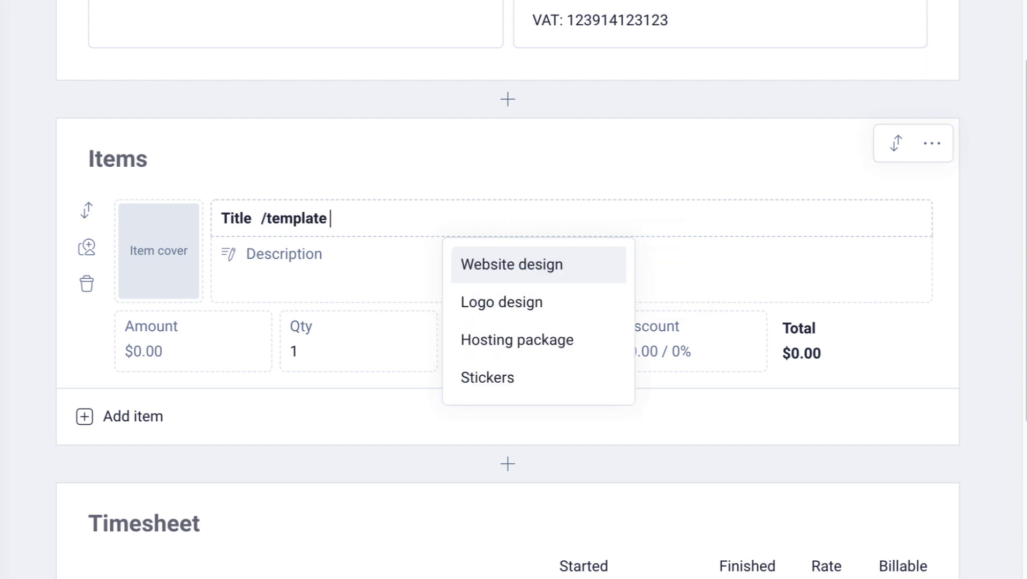